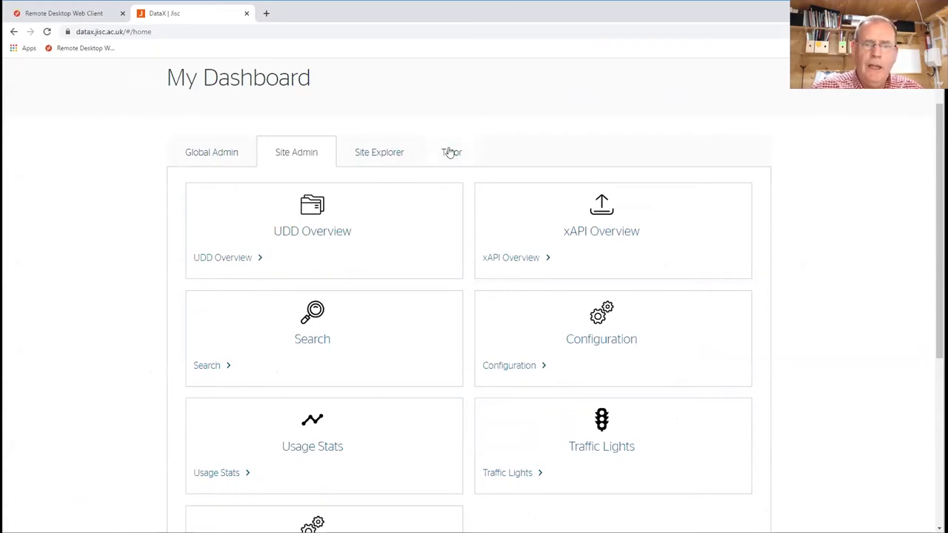
# Step: Look over the Tutor and Site Explorer dashboards, and open the Department and Course view
pyautogui.click(451, 154)
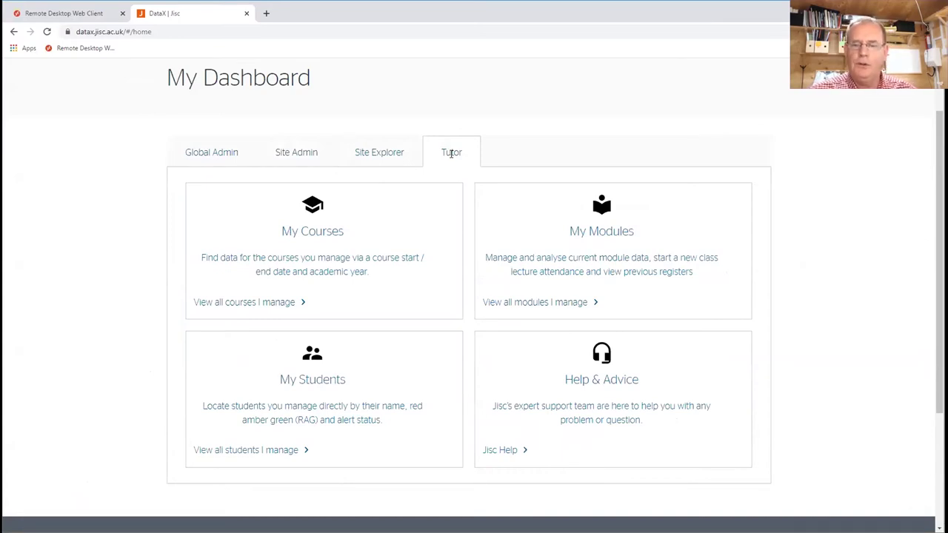
pyautogui.click(373, 155)
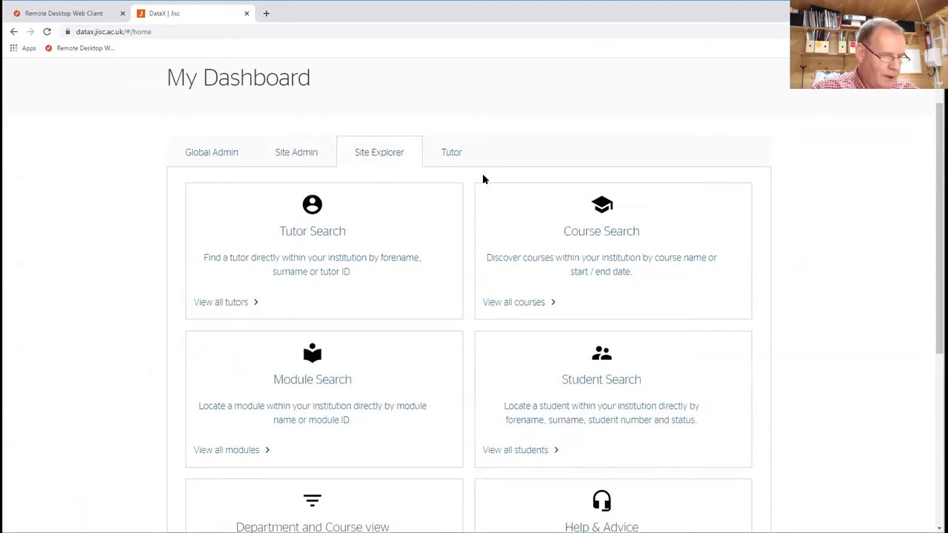
pyautogui.scroll(-1, 482, 178)
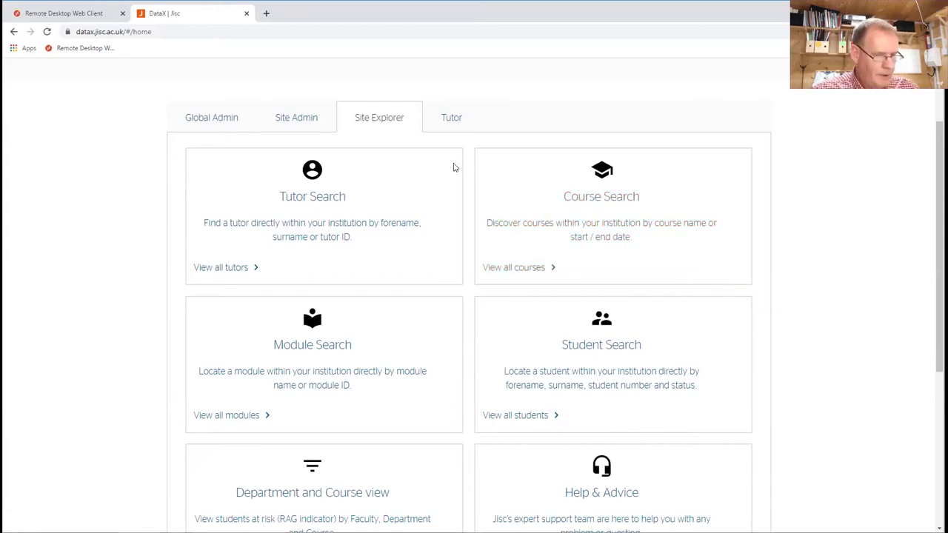
pyautogui.scroll(-2, 419, 191)
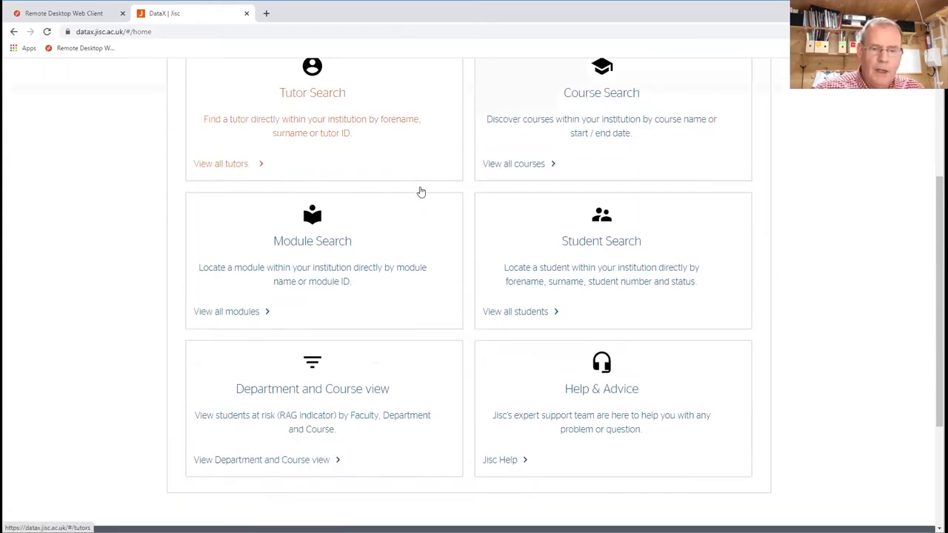
pyautogui.click(314, 393)
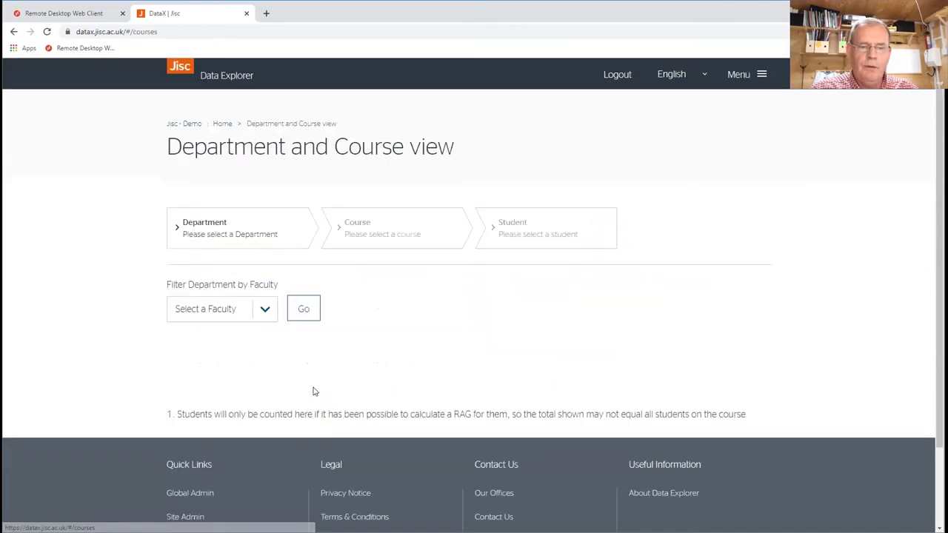
# Step: Filter the departments by the CEMPS faculty and view the matching department's student RAG indicators
pyautogui.click(265, 311)
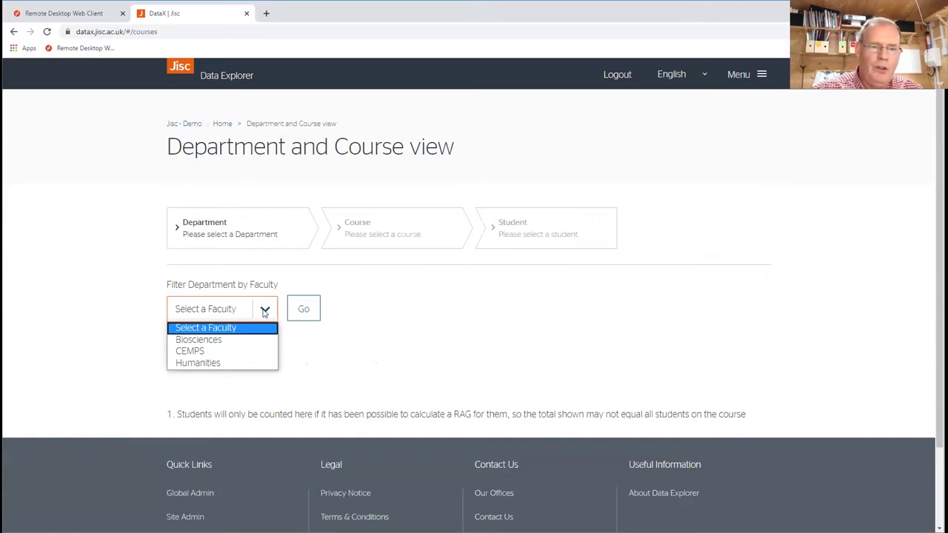
pyautogui.click(210, 352)
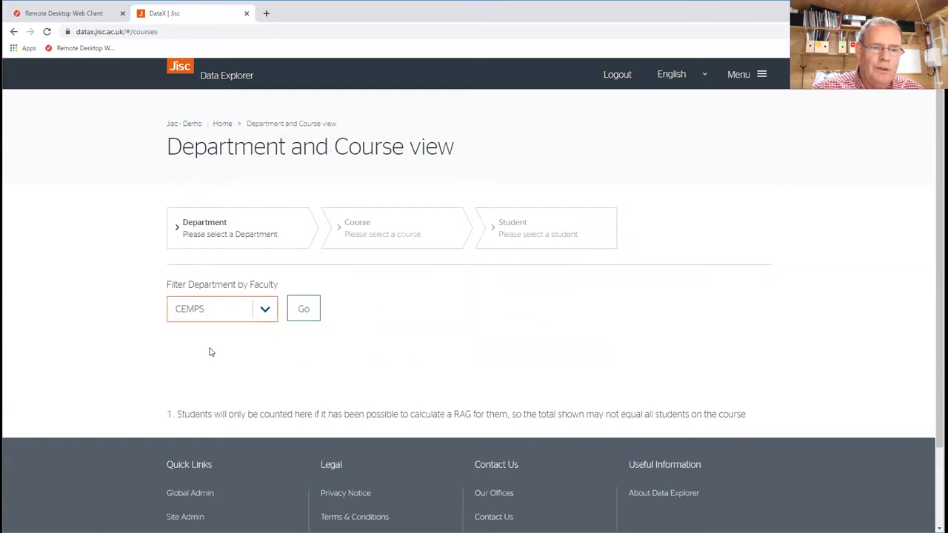
pyautogui.click(299, 310)
pyautogui.scroll(-1, 415, 321)
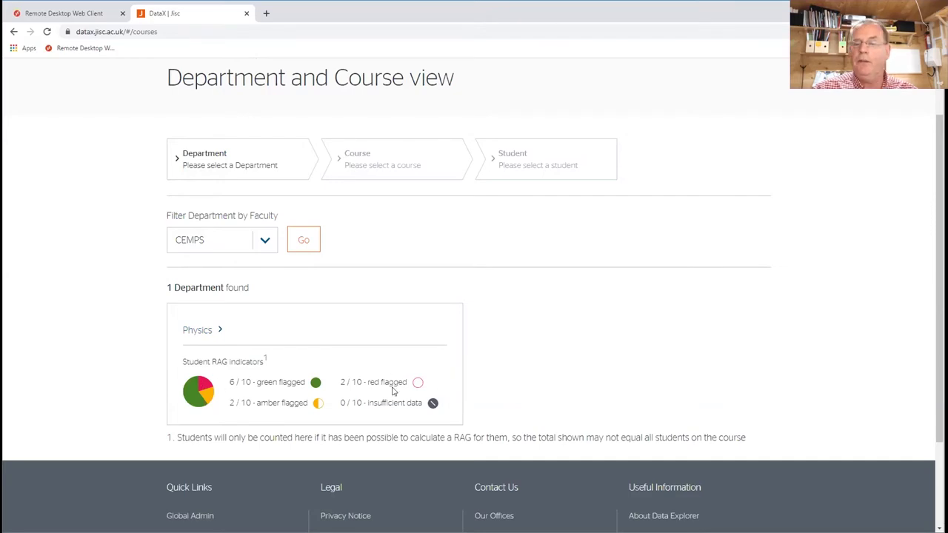
# Step: Open the Physics department and review the RAG indicators of its active courses
pyautogui.click(201, 331)
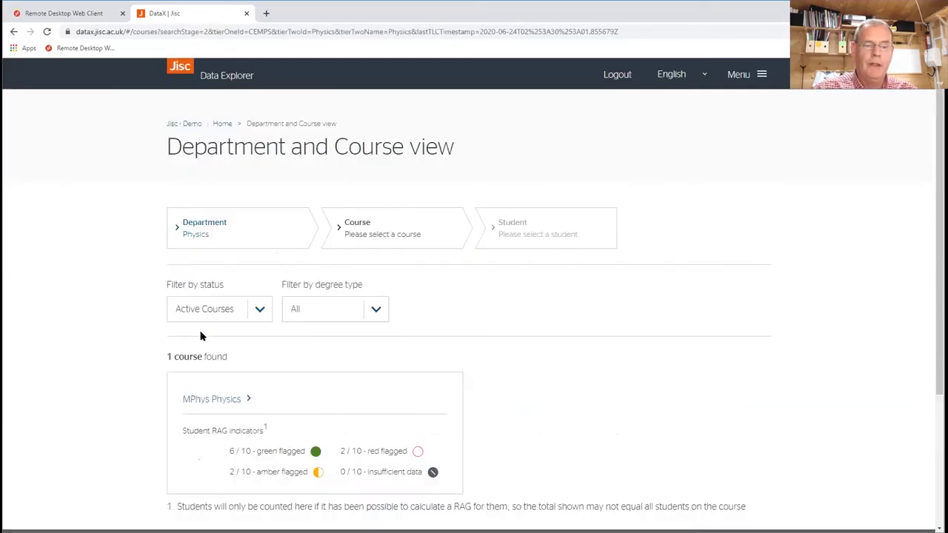
pyautogui.scroll(-3, 511, 324)
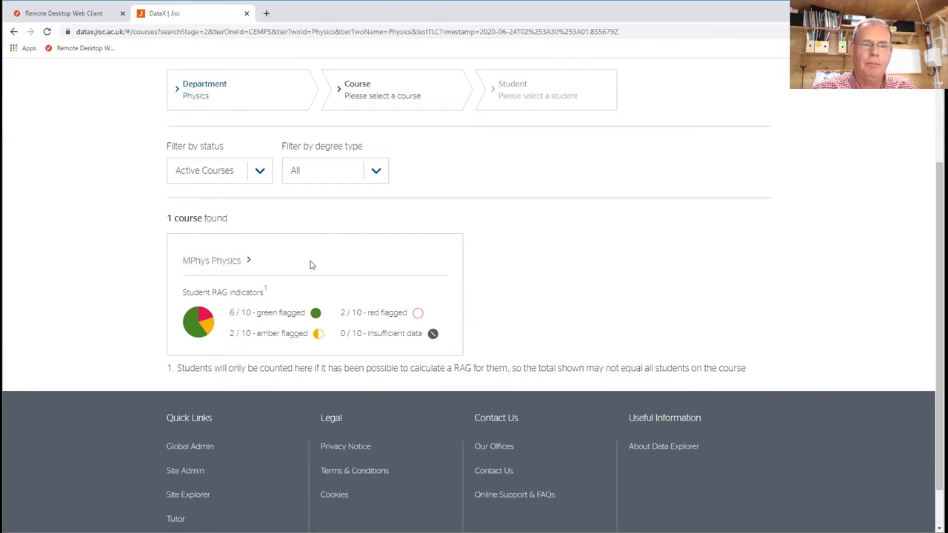
pyautogui.scroll(3, 308, 265)
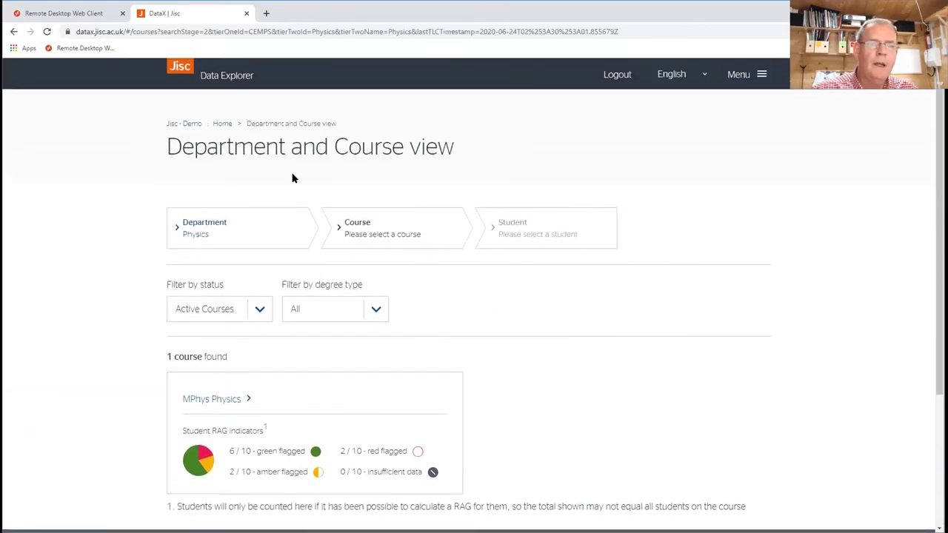
# Step: Return to the dashboard and use Module Search to find modules matching "b" across all academic years
pyautogui.click(222, 123)
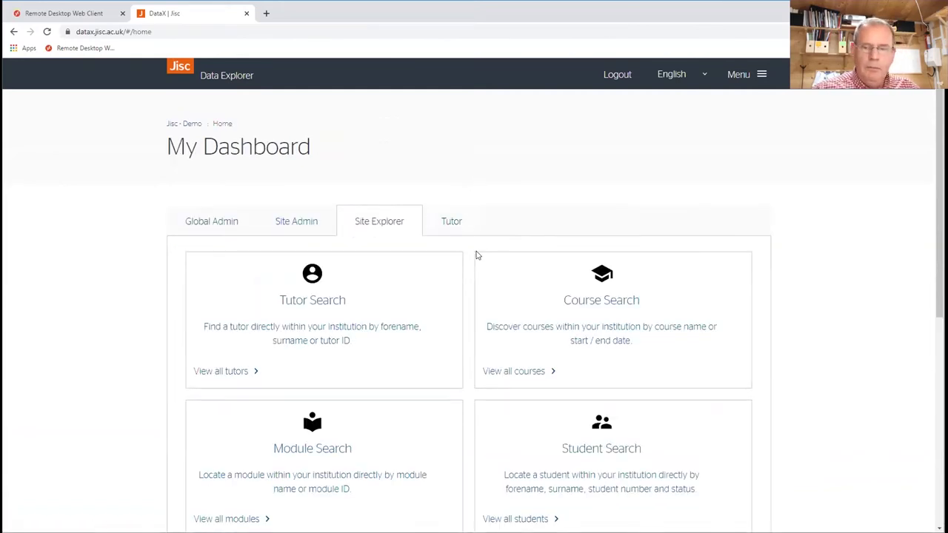
pyautogui.scroll(-3, 477, 255)
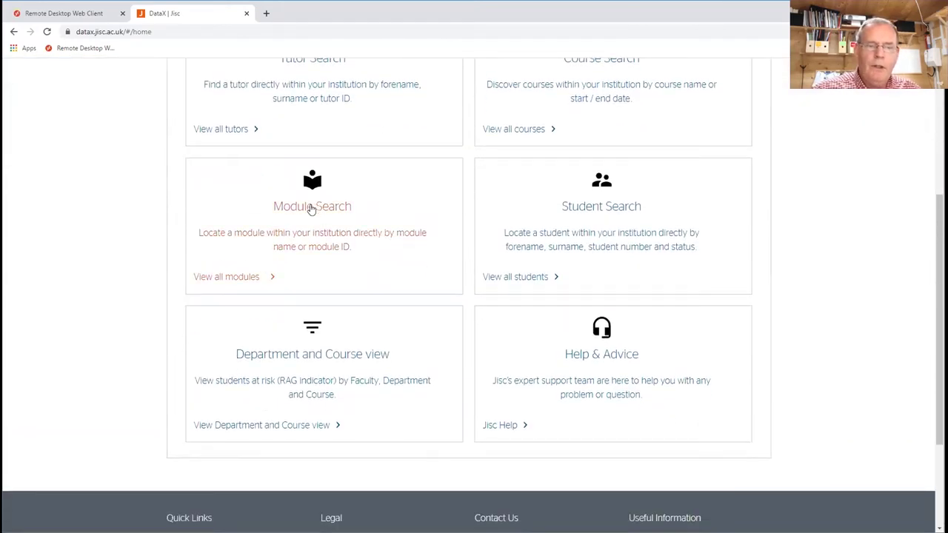
pyautogui.click(310, 208)
pyautogui.click(268, 265)
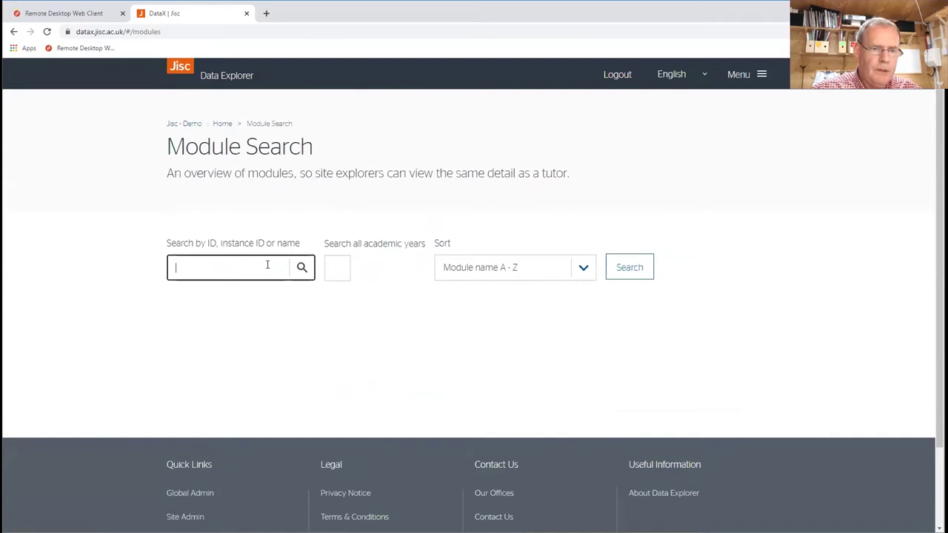
pyautogui.write('b')
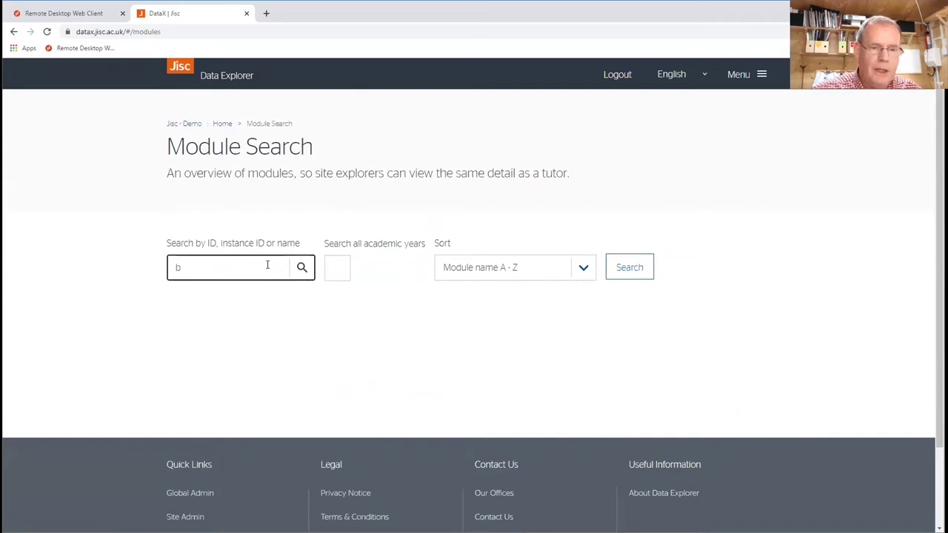
pyautogui.click(331, 271)
pyautogui.click(608, 273)
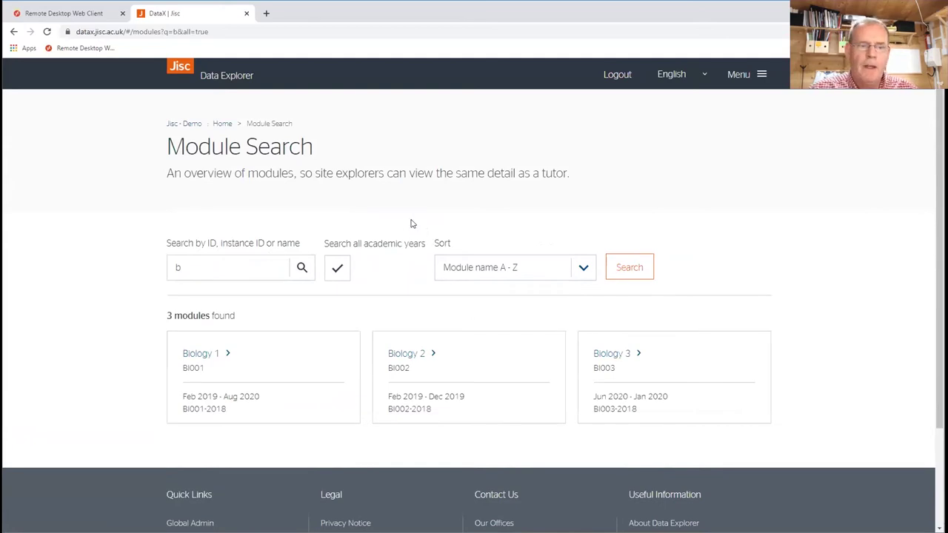
# Step: Open the Biology 3 module overview and examine its weekly VLE activity chart
pyautogui.scroll(-1, 412, 223)
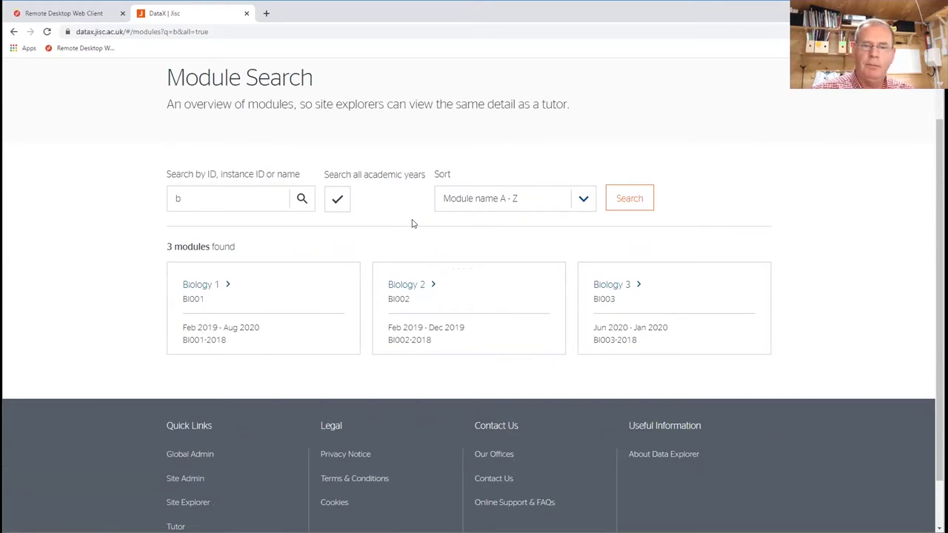
pyautogui.click(603, 288)
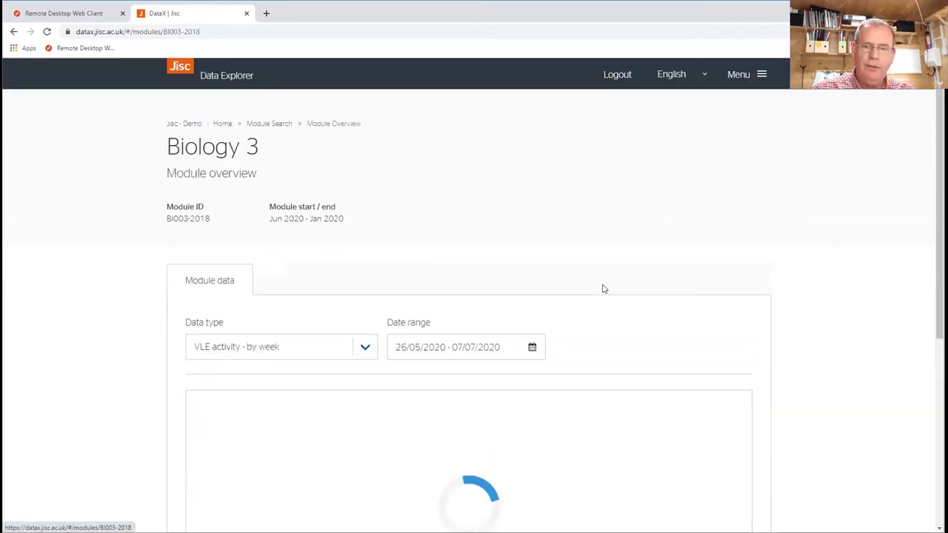
pyautogui.scroll(-2, 405, 223)
pyautogui.scroll(-2, 405, 223)
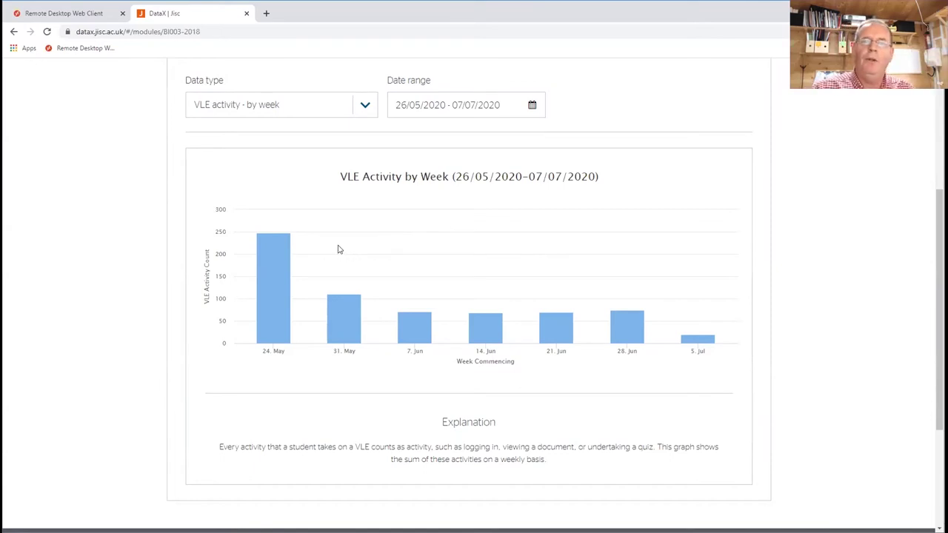
# Step: Display the module's VLE activity by day, followed by its VLE Tool Use chart
pyautogui.click(364, 109)
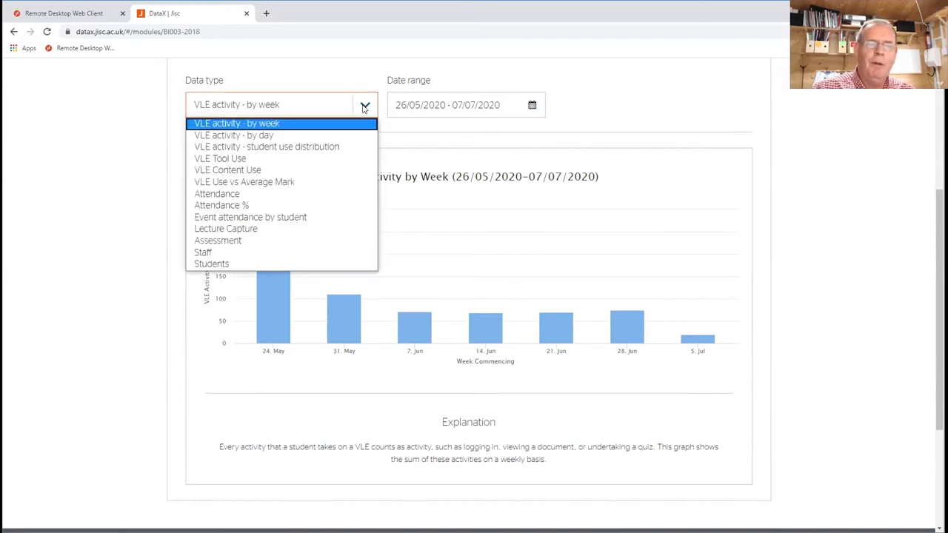
pyautogui.click(313, 136)
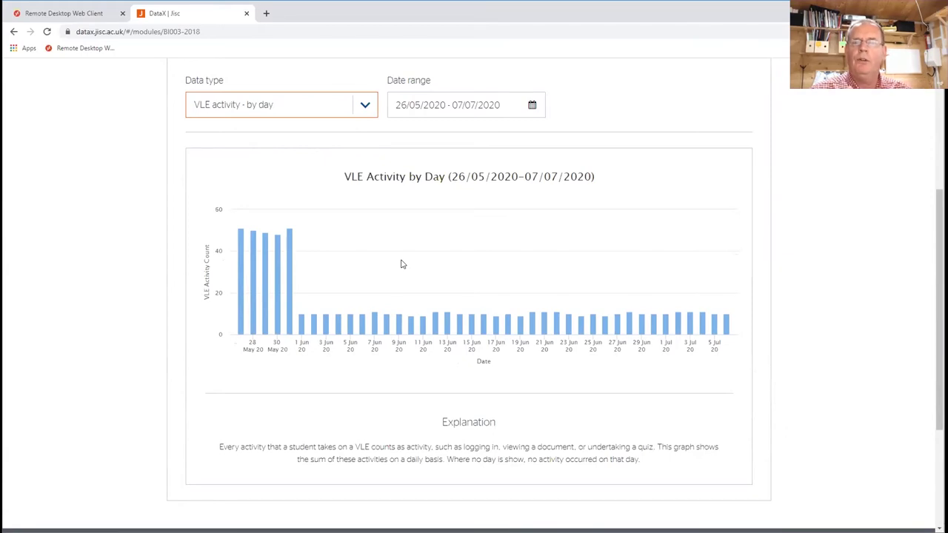
pyautogui.click(364, 108)
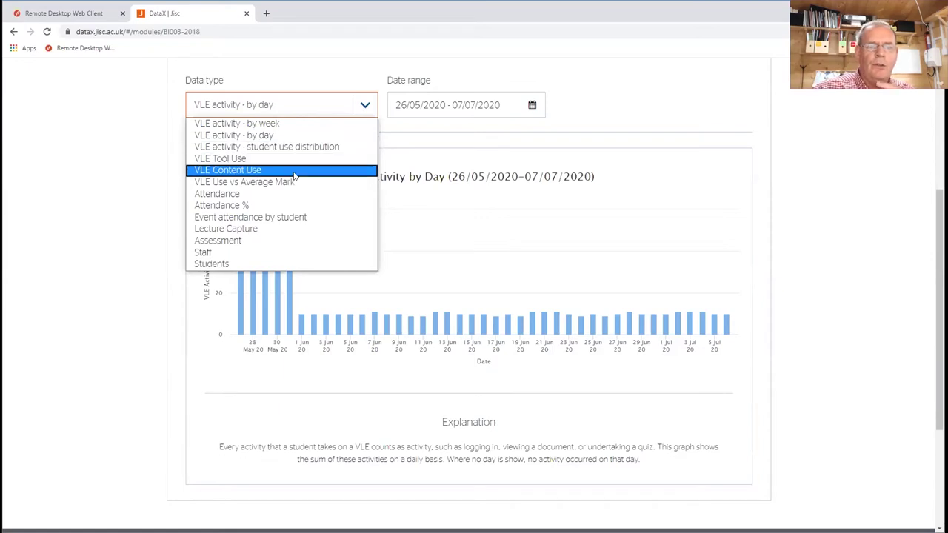
pyautogui.click(248, 160)
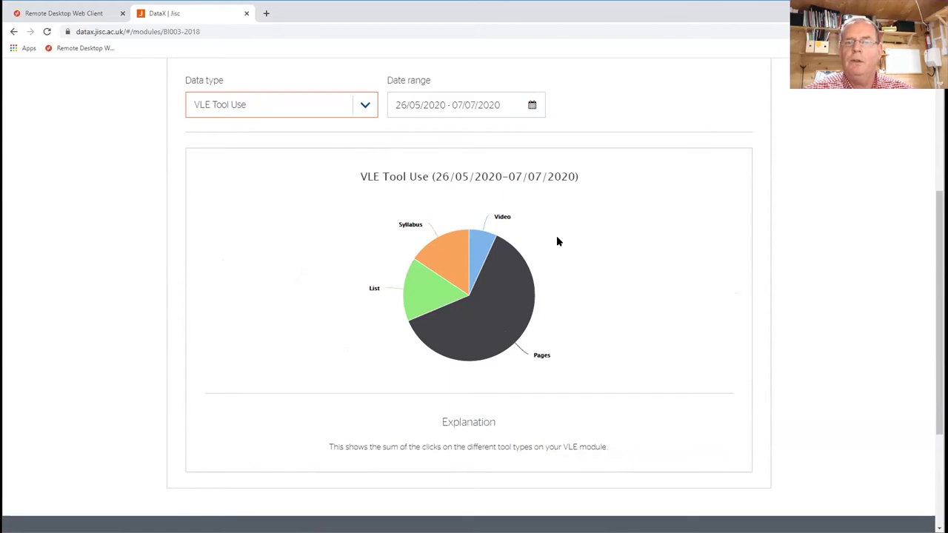
# Step: Switch the module data to VLE Content Use and examine the accesses for each content item
pyautogui.click(365, 107)
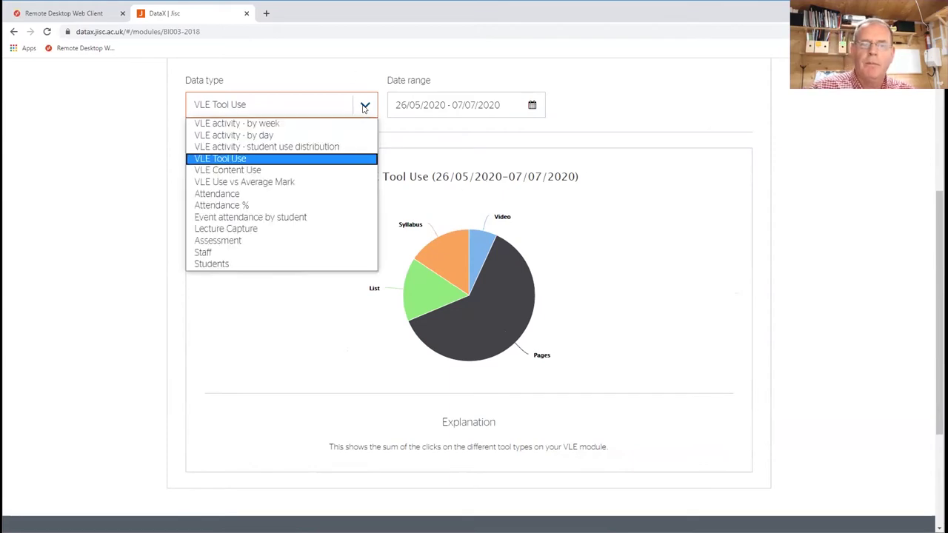
pyautogui.click(305, 171)
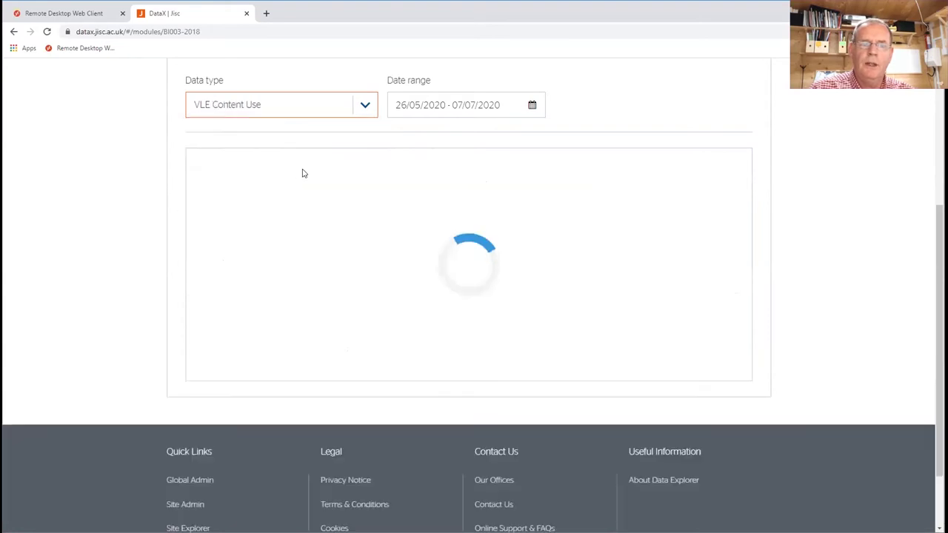
pyautogui.scroll(-2, 528, 206)
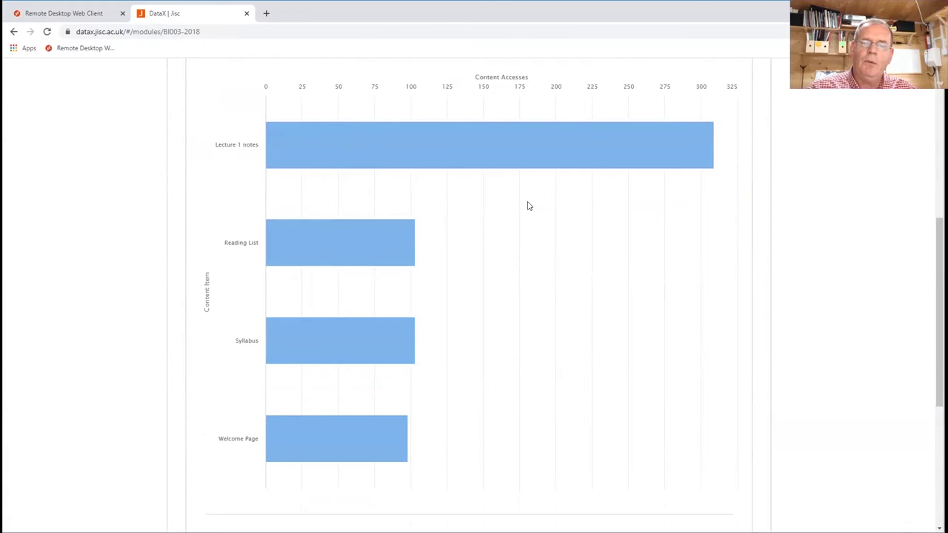
pyautogui.scroll(2, 528, 206)
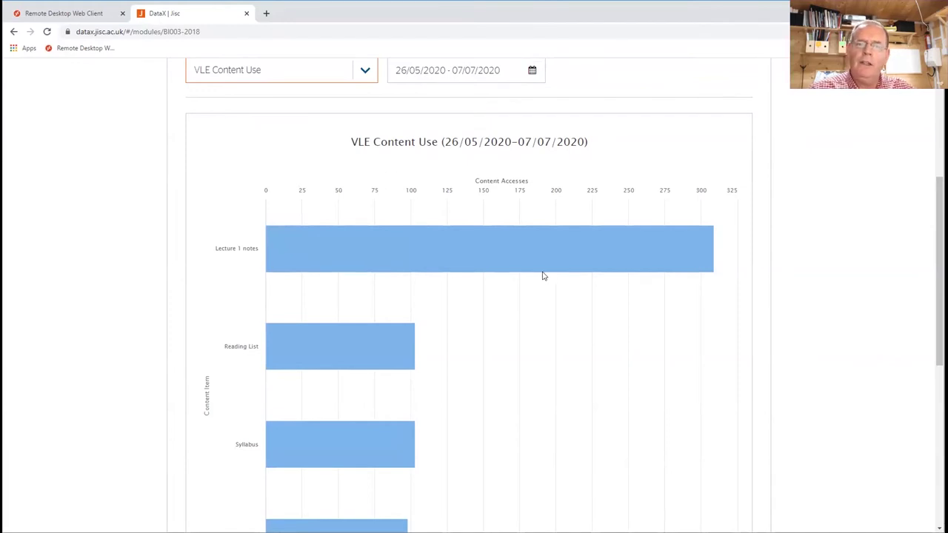
pyautogui.scroll(1, 451, 265)
pyautogui.scroll(1, 455, 255)
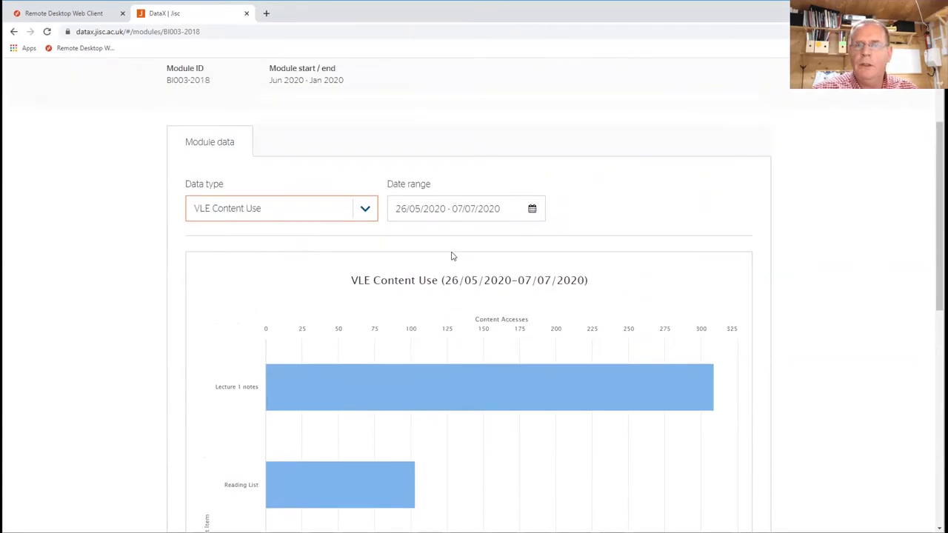
pyautogui.scroll(1, 451, 227)
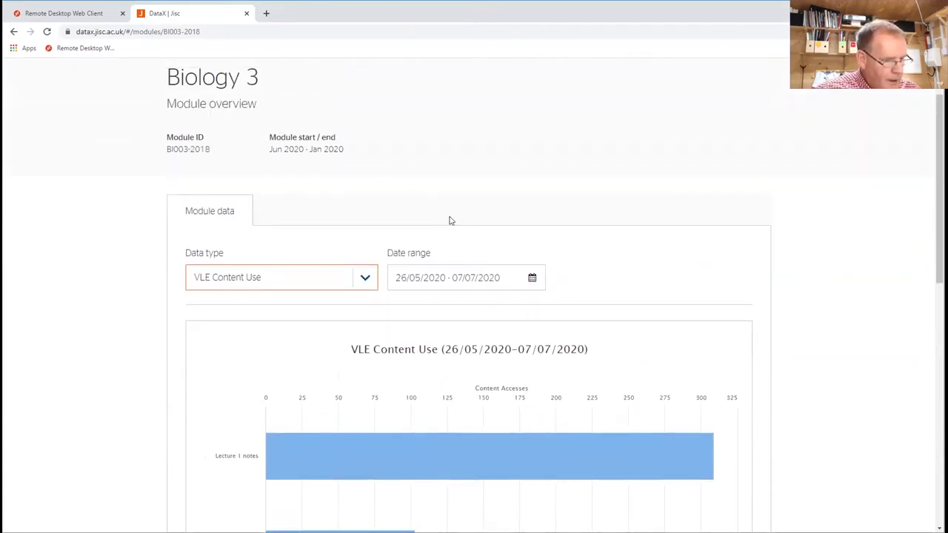
pyautogui.scroll(1, 449, 219)
# Step: Return to the dashboard and review the search and view options offered for the Site Explorer role
pyautogui.click(224, 124)
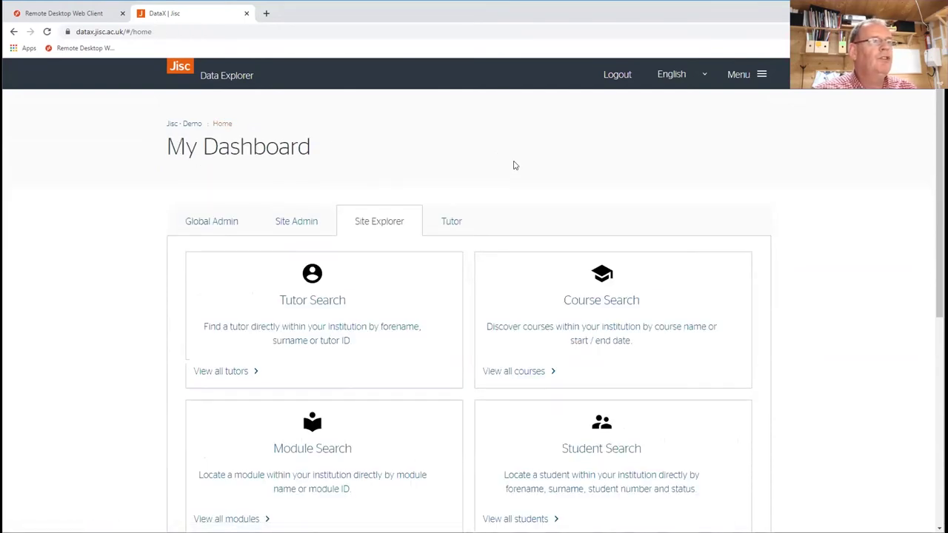
pyautogui.scroll(-1, 512, 164)
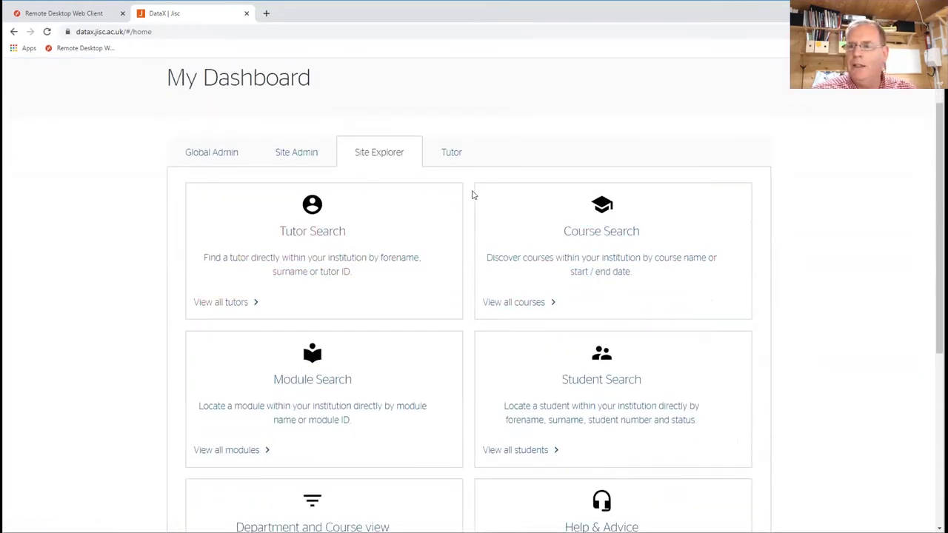
pyautogui.scroll(-1, 456, 194)
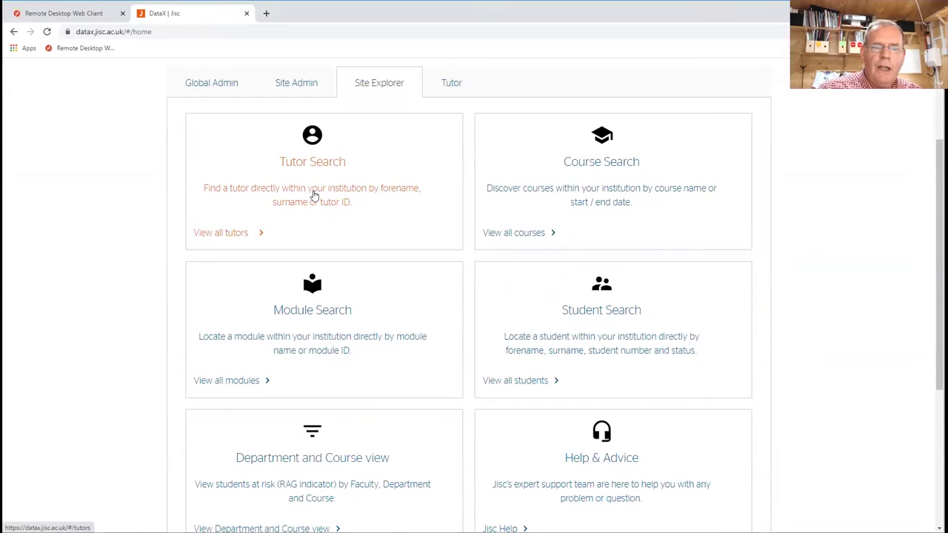
pyautogui.scroll(-1, 313, 193)
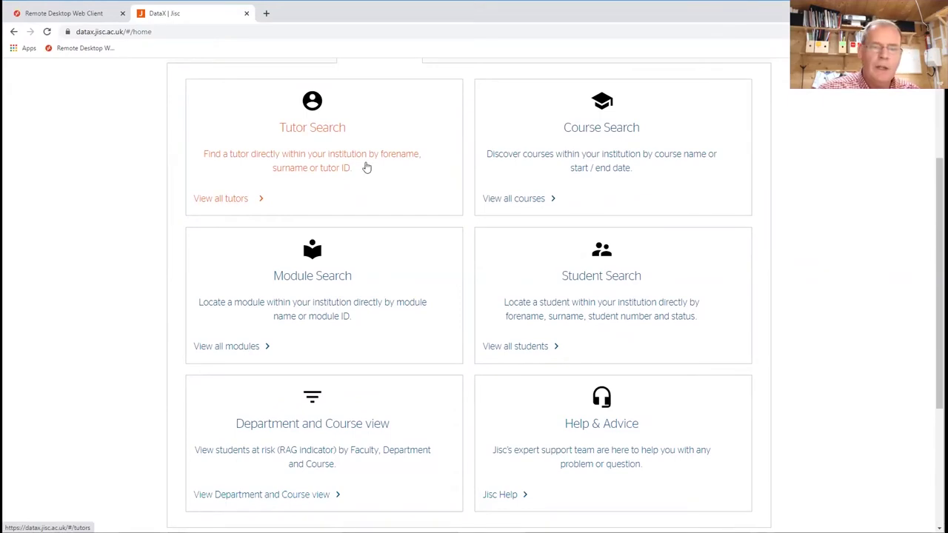
# Step: Use Course Search to find courses matching "bio" across all academic years
pyautogui.click(597, 131)
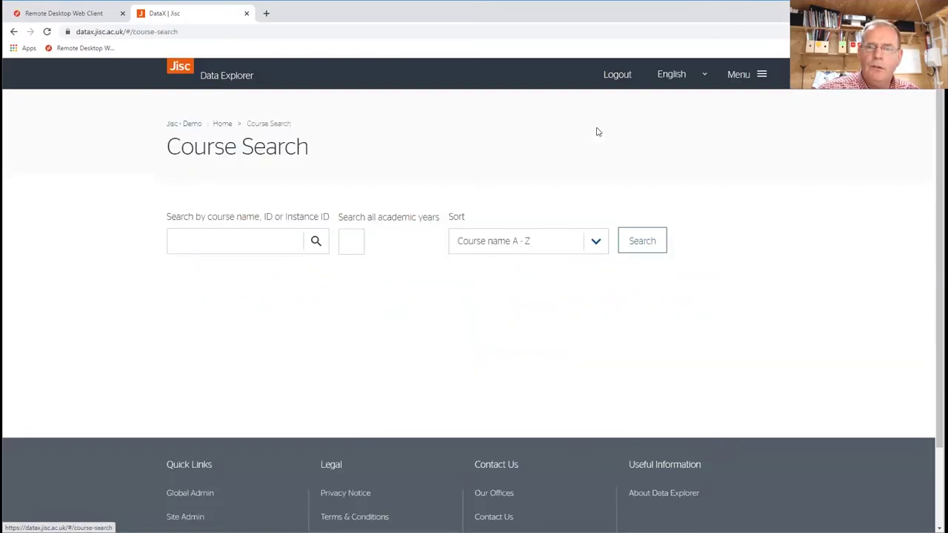
pyautogui.click(269, 240)
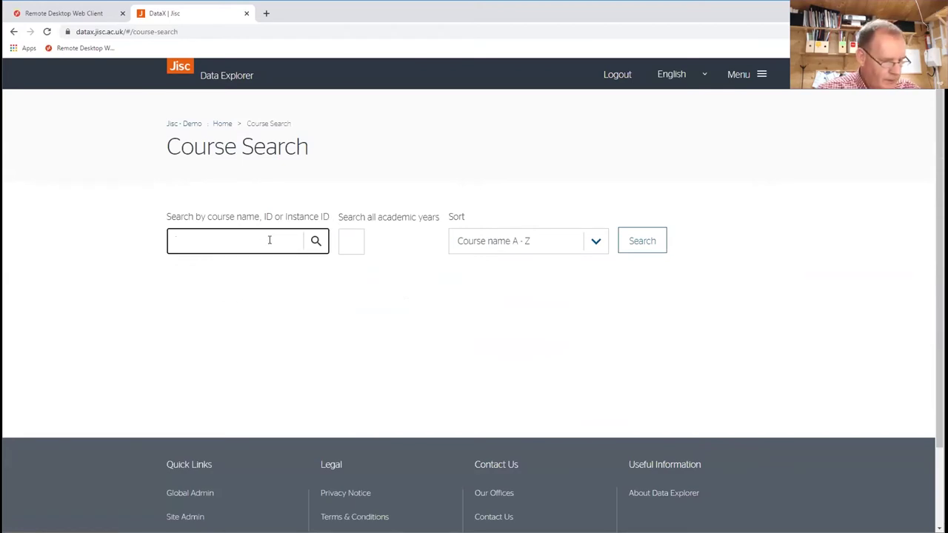
pyautogui.write('bio')
pyautogui.click(358, 241)
pyautogui.click(644, 240)
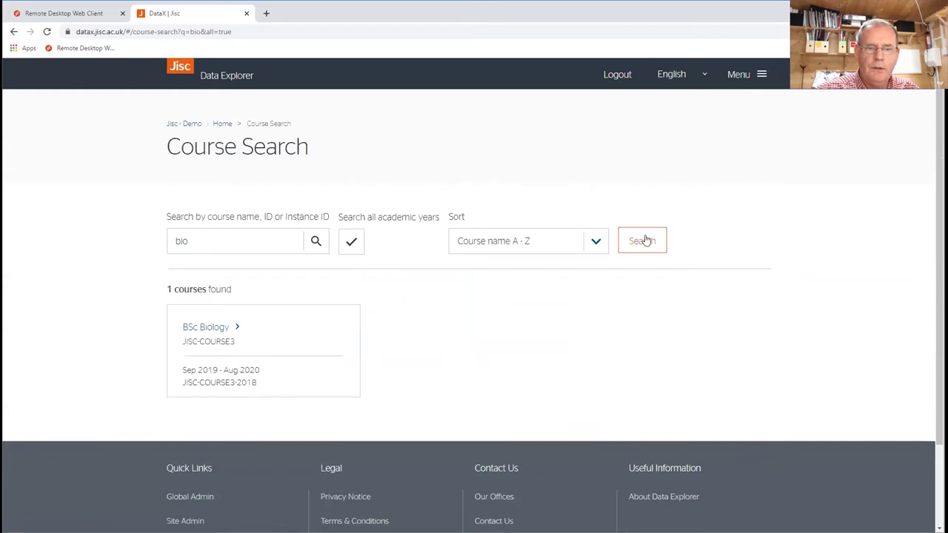
# Step: Open the BSc Biology course overview and display its Students data
pyautogui.click(209, 328)
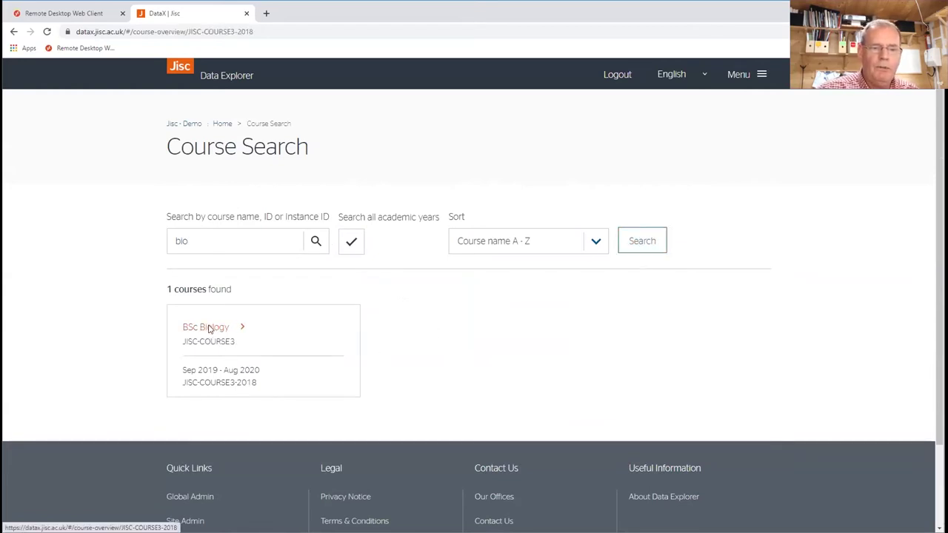
pyautogui.scroll(-1, 311, 315)
pyautogui.click(249, 279)
pyautogui.click(234, 309)
pyautogui.scroll(-2, 459, 267)
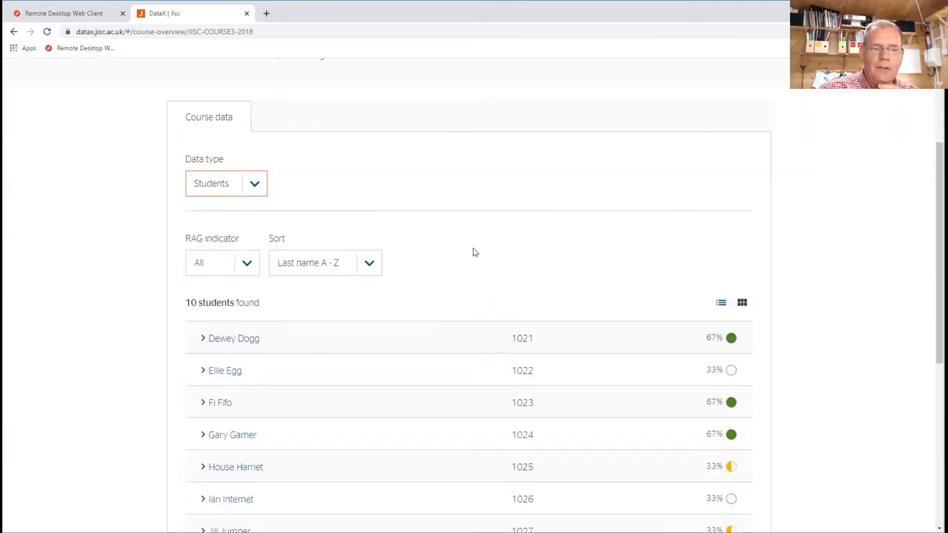
# Step: Check the RAG indicator filter options without changing the filter, and examine the course's full student list
pyautogui.click(244, 190)
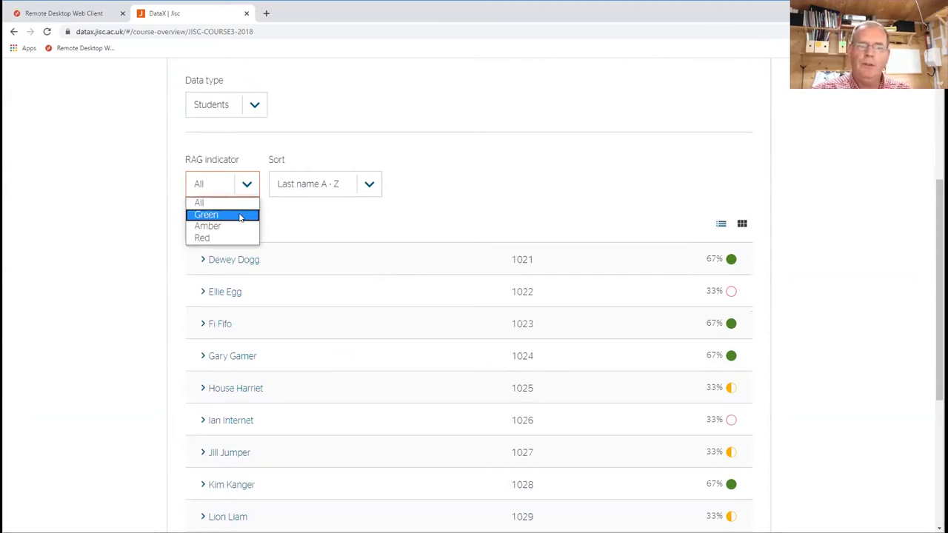
pyautogui.doubleClick(374, 285)
pyautogui.scroll(-2, 440, 324)
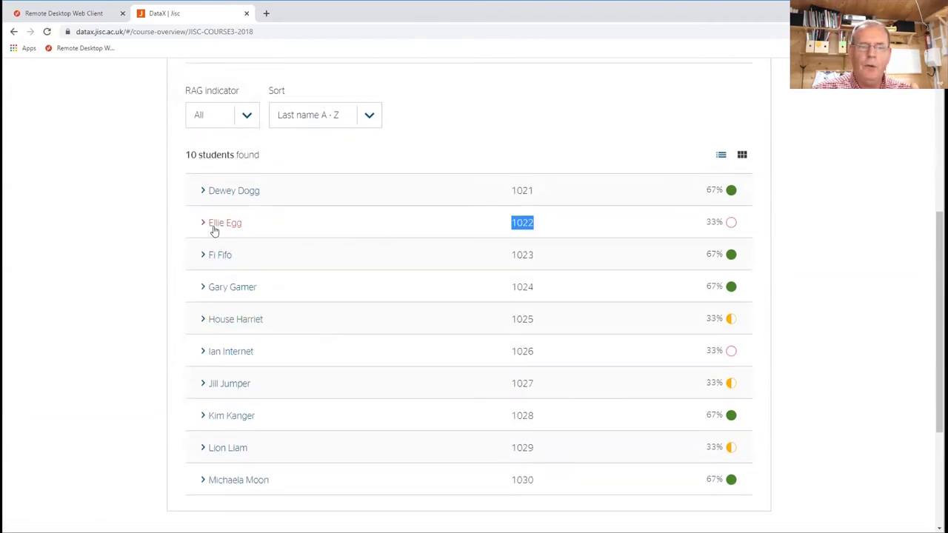
# Step: Open the overview of the first amber-flagged student and examine the general indicators and TLC count
pyautogui.click(247, 322)
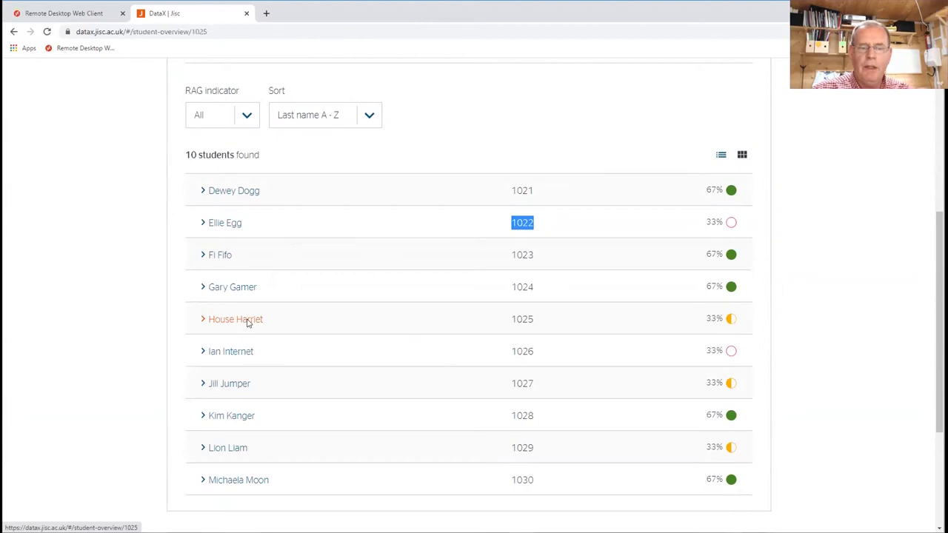
pyautogui.scroll(-3, 374, 279)
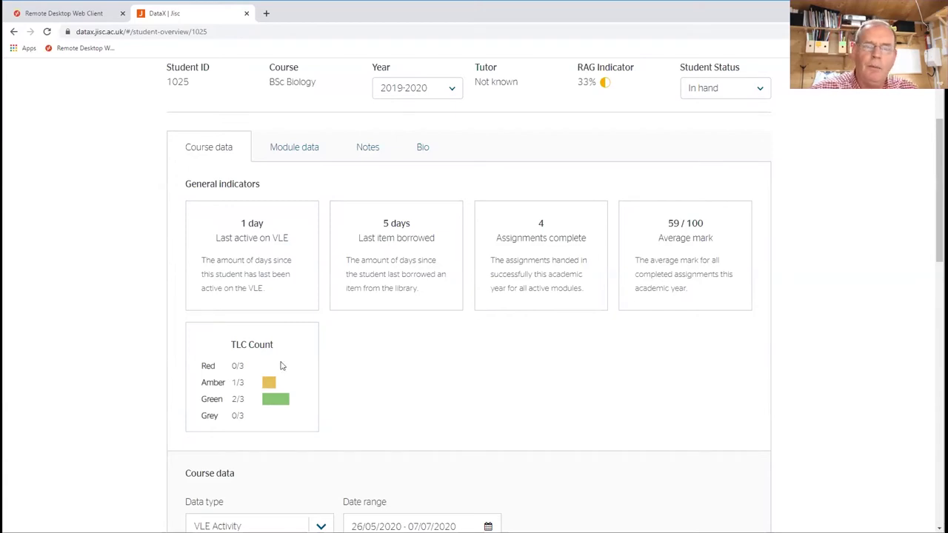
pyautogui.scroll(2, 347, 323)
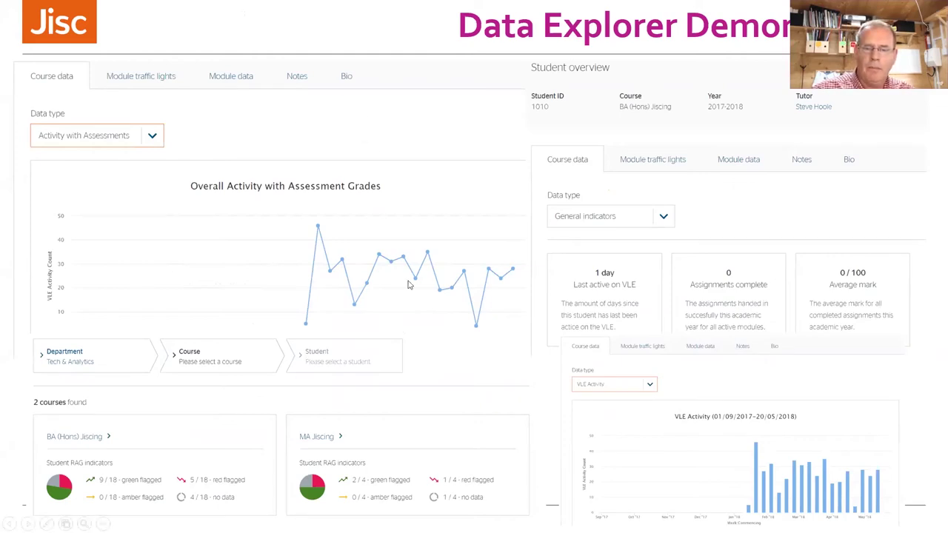
pyautogui.click(460, 266)
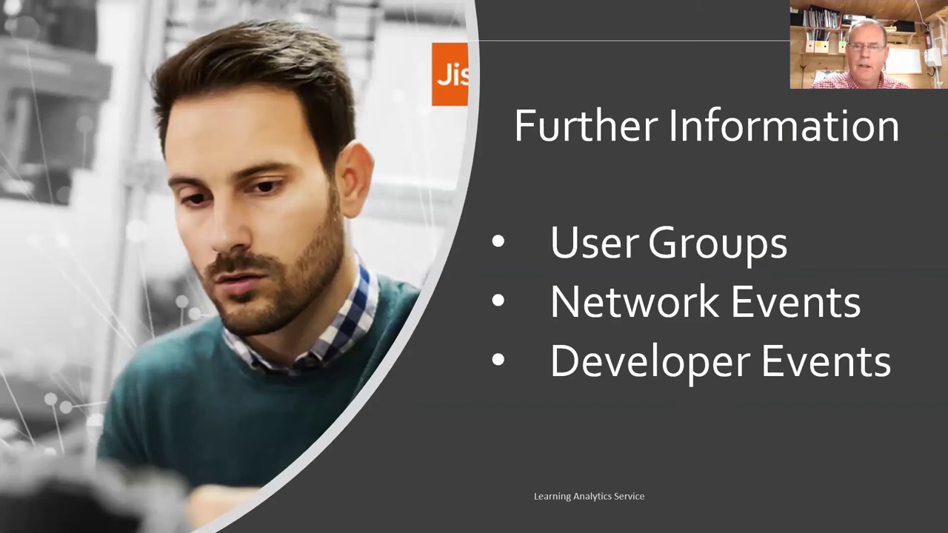
pyautogui.press('Right')
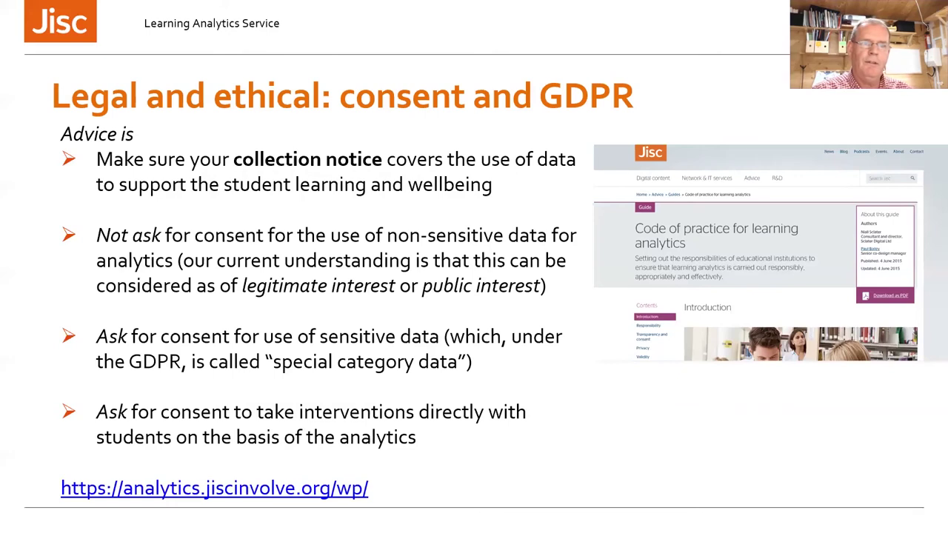